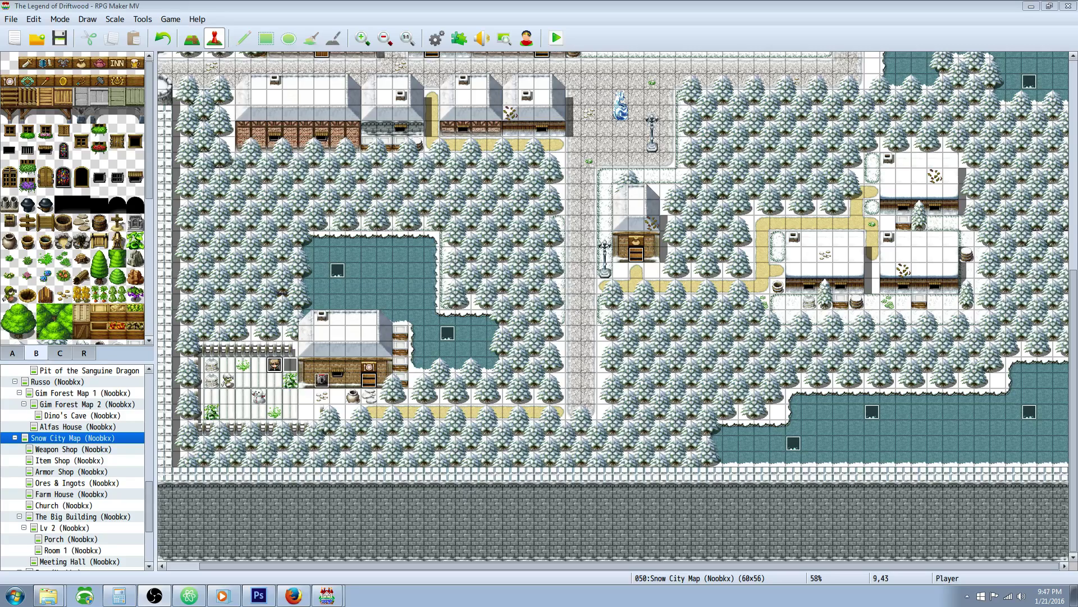
# Start a playtest of the game and maximize its window
pyautogui.click(34, 578)
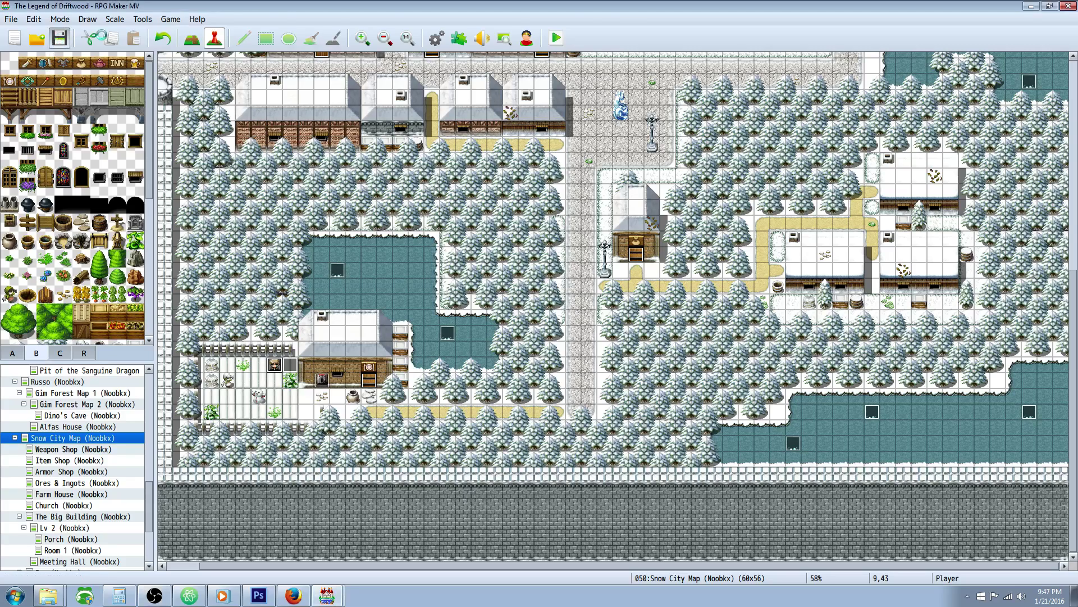
pyautogui.click(559, 39)
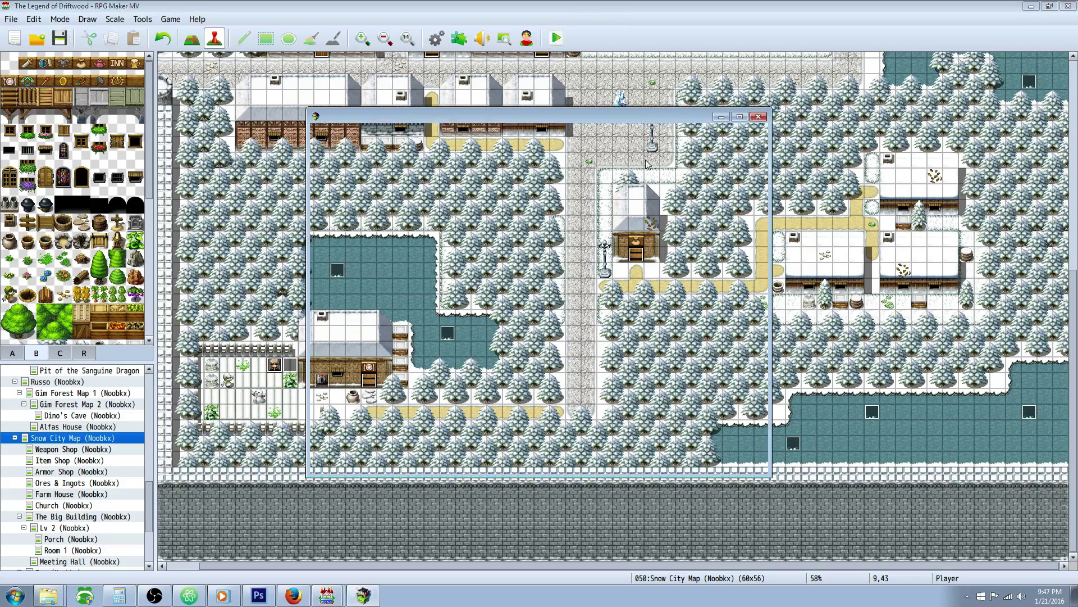
pyautogui.click(869, 91)
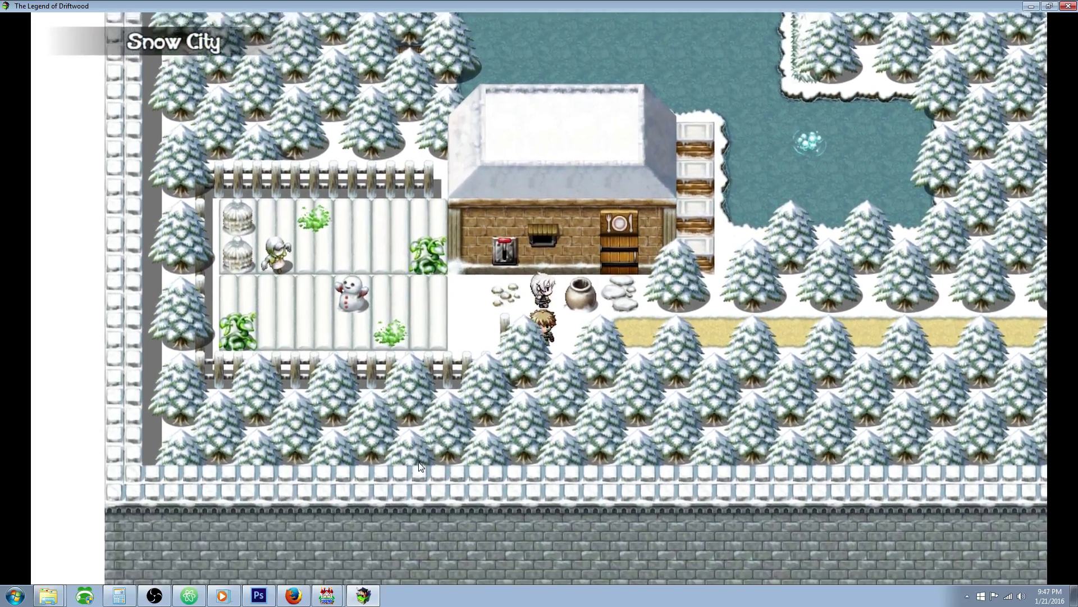
# Walk the party through the fenced snowy garden to the spot against the house wall above the green plant
pyautogui.press('Down')
pyautogui.press('Up')
pyautogui.press('Left')
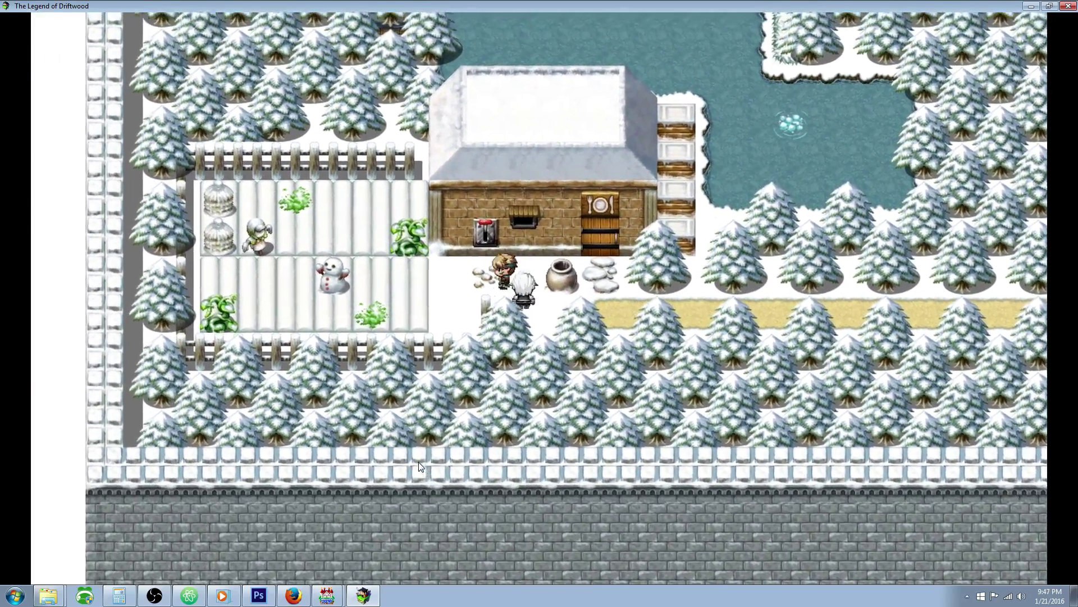
pyautogui.press('Right')
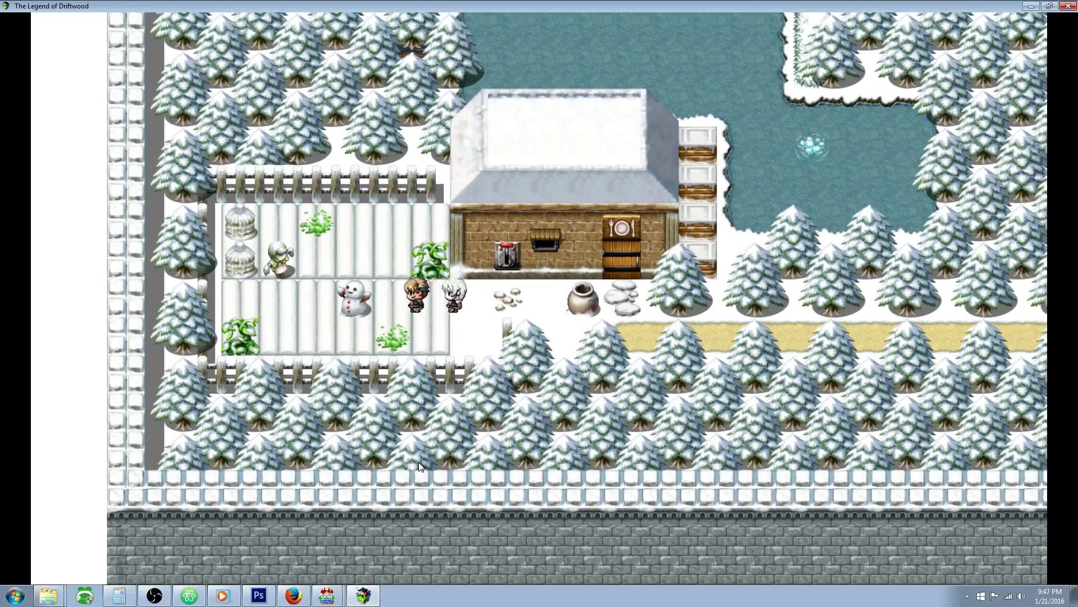
pyautogui.press('Left')
pyautogui.press('Up')
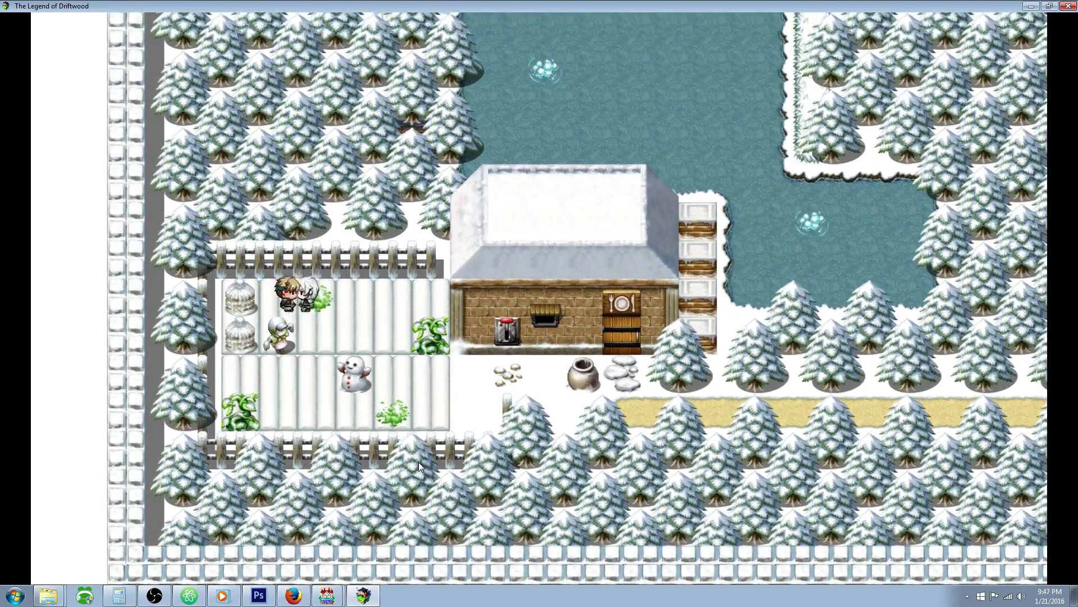
pyautogui.press('Right')
pyautogui.press('Down')
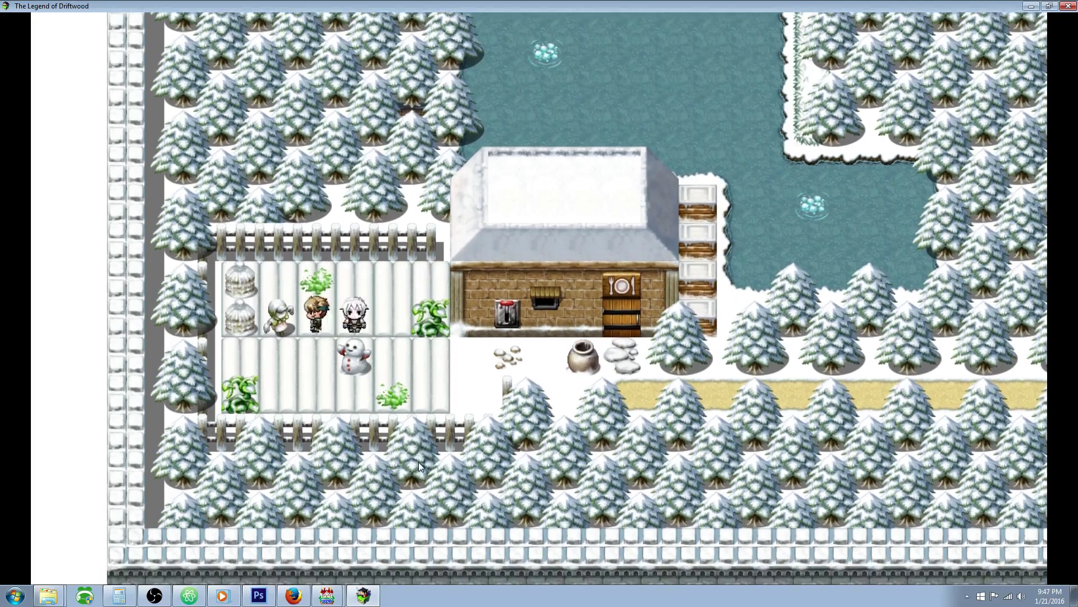
pyautogui.press('Up')
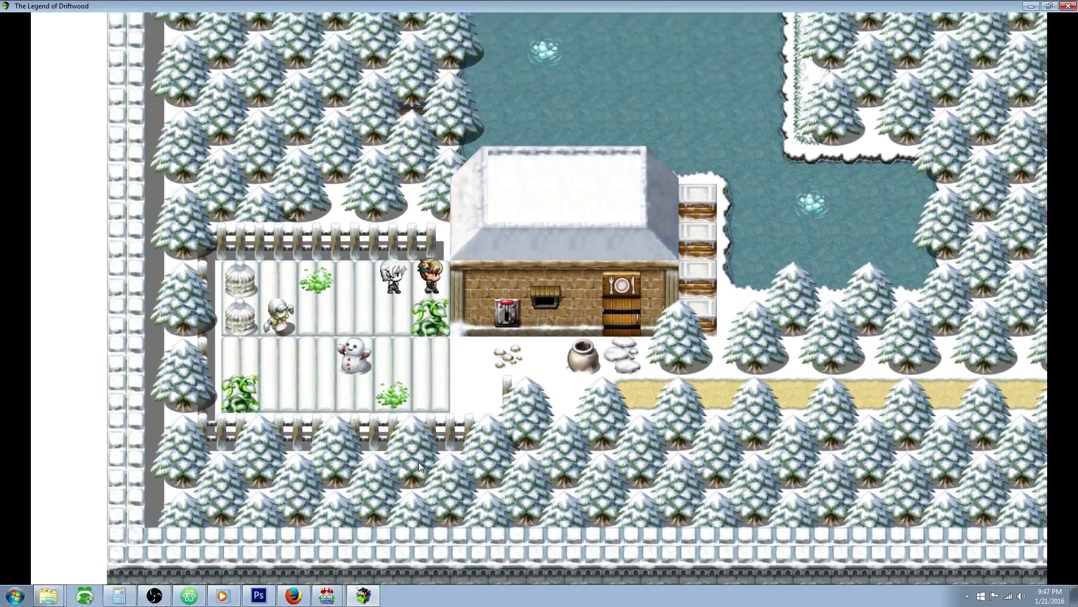
pyautogui.press('Right')
pyautogui.press('Left')
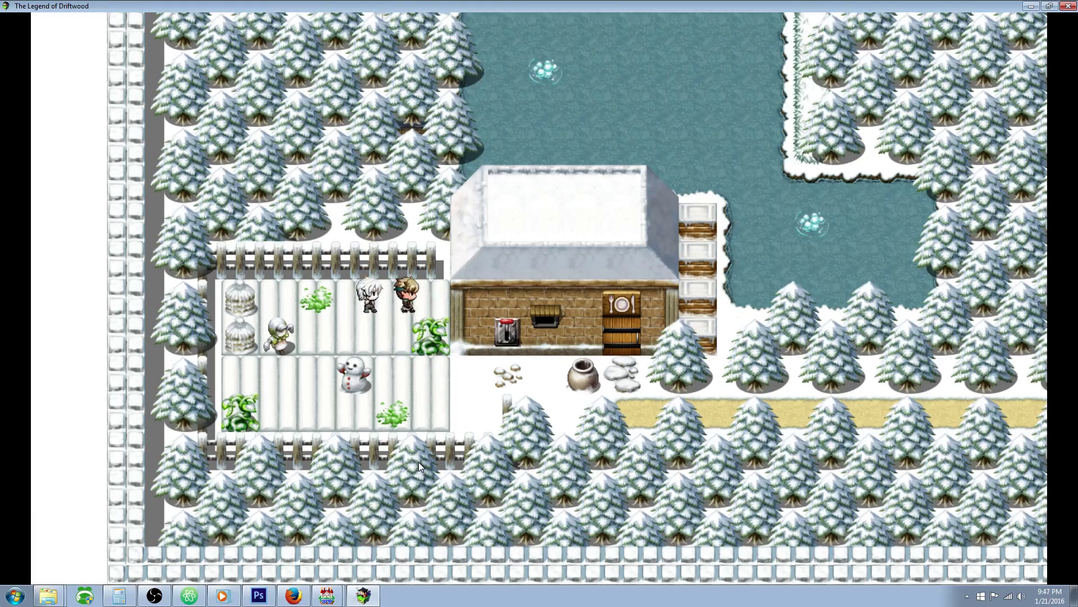
pyautogui.press('Right')
# Test the trapdoor by agreeing to search the ground and pull the hidden lever, and close the playtest
pyautogui.press('Return')
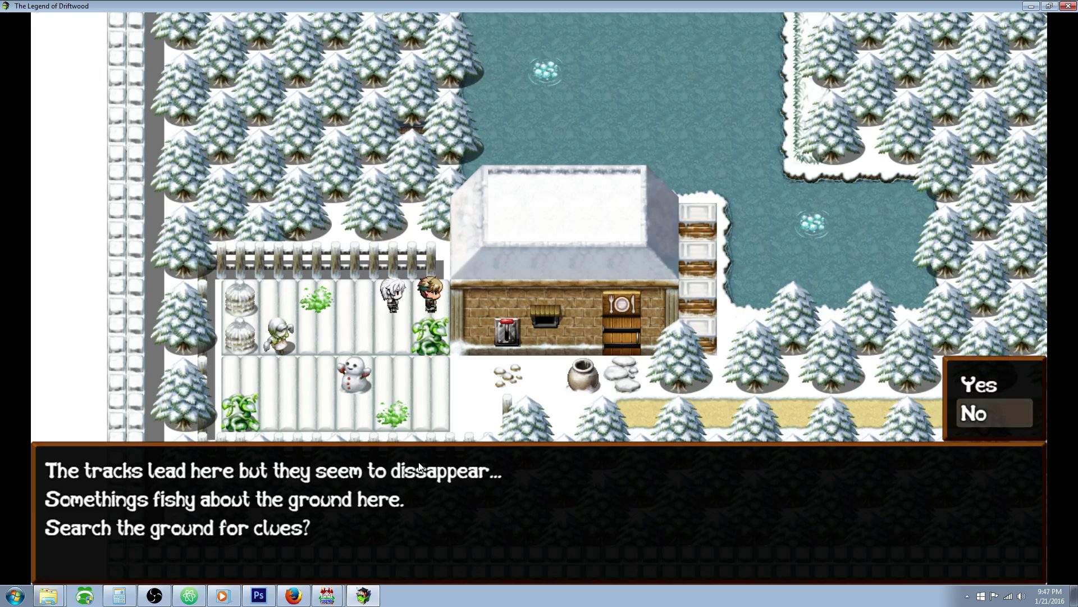
pyautogui.press('Return')
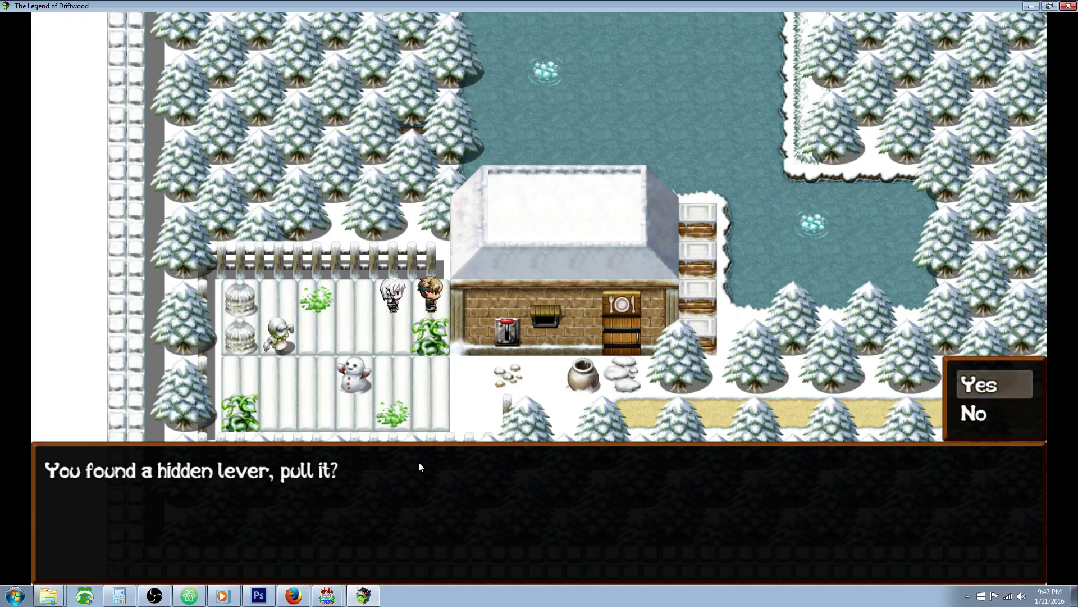
pyautogui.press('Return')
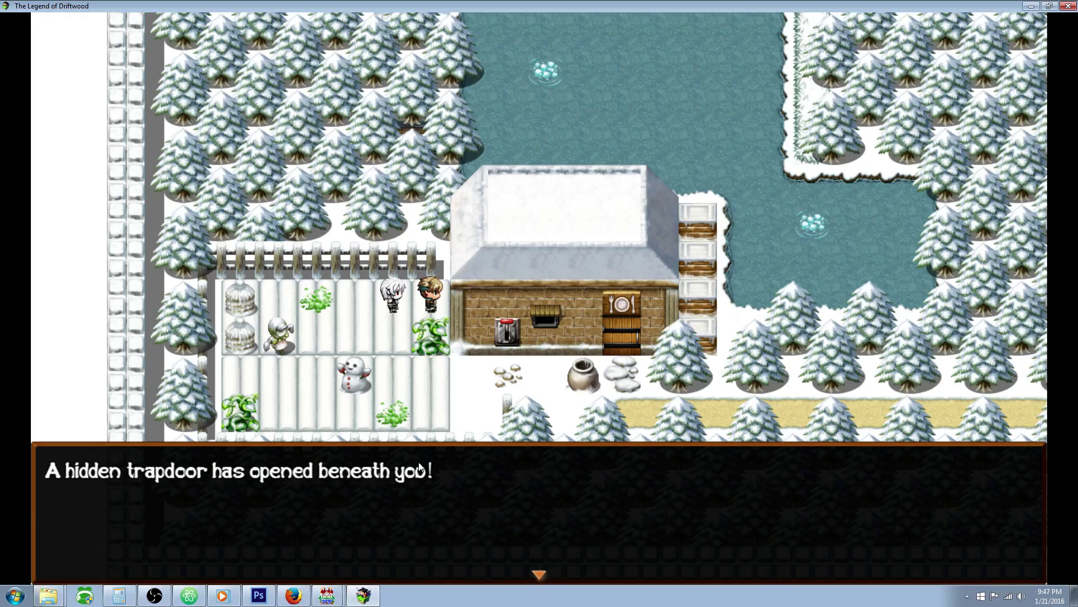
pyautogui.press('Return')
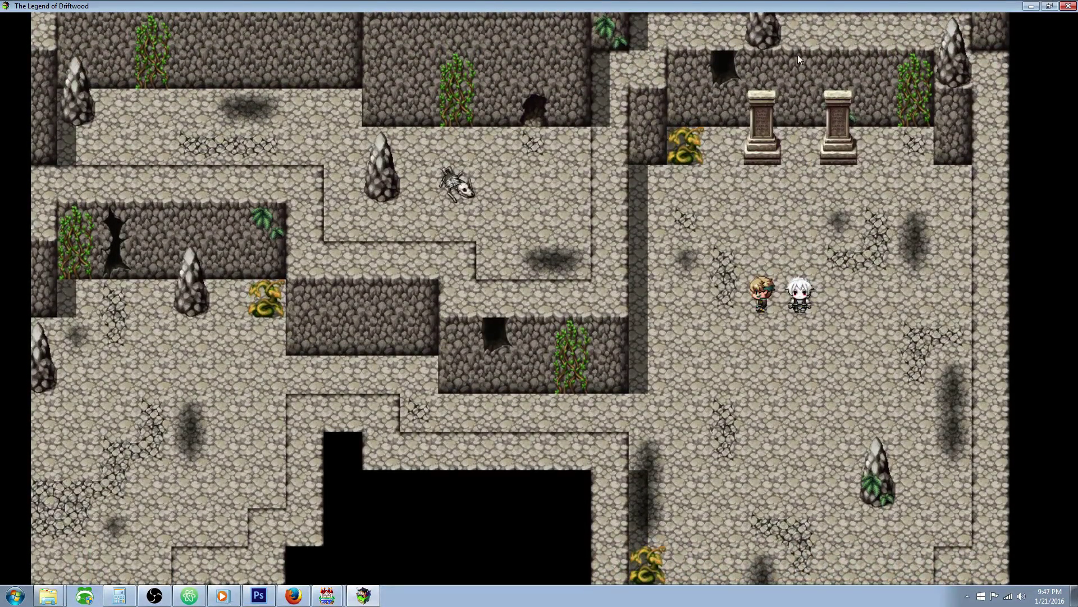
pyautogui.click(1069, 5)
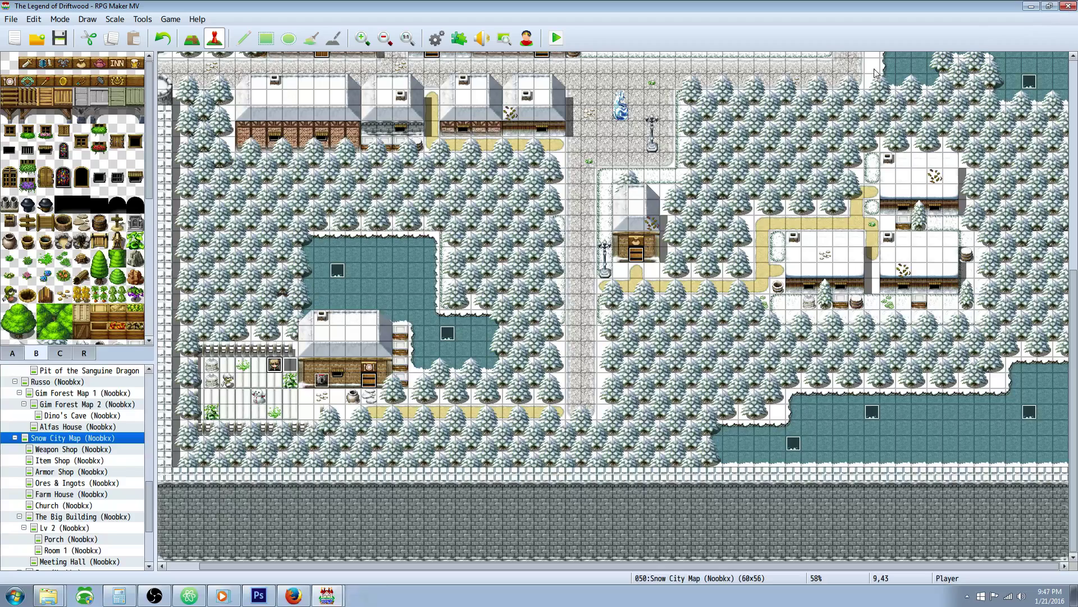
# In event EV021, replace the self switch command after the small cave transfer with Control Switches turning 0066 Trapdoor switch ON
pyautogui.rightClick(291, 368)
pyautogui.click(315, 378)
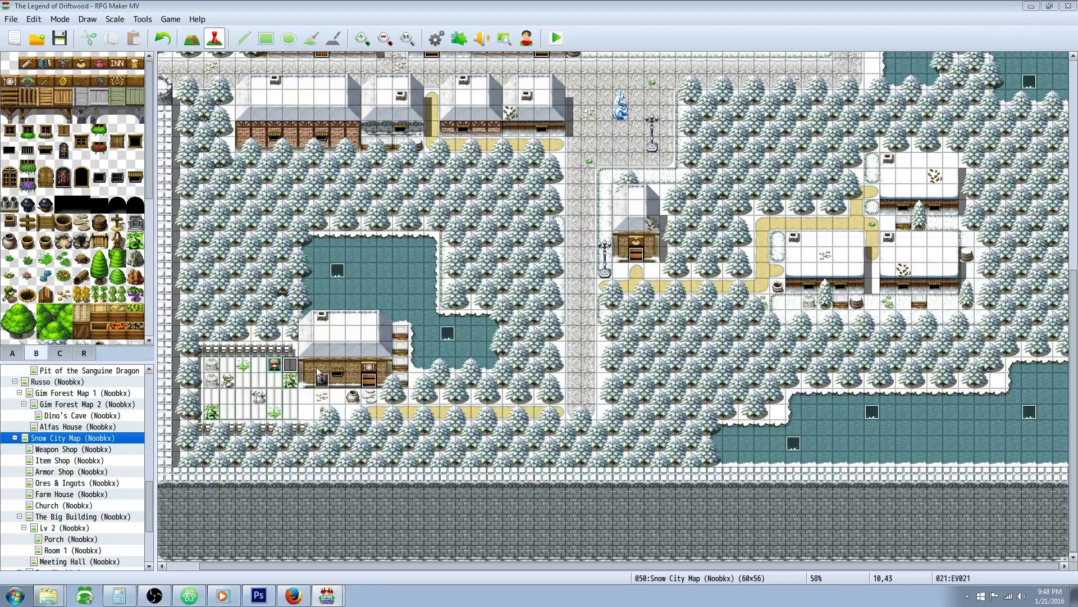
pyautogui.click(546, 346)
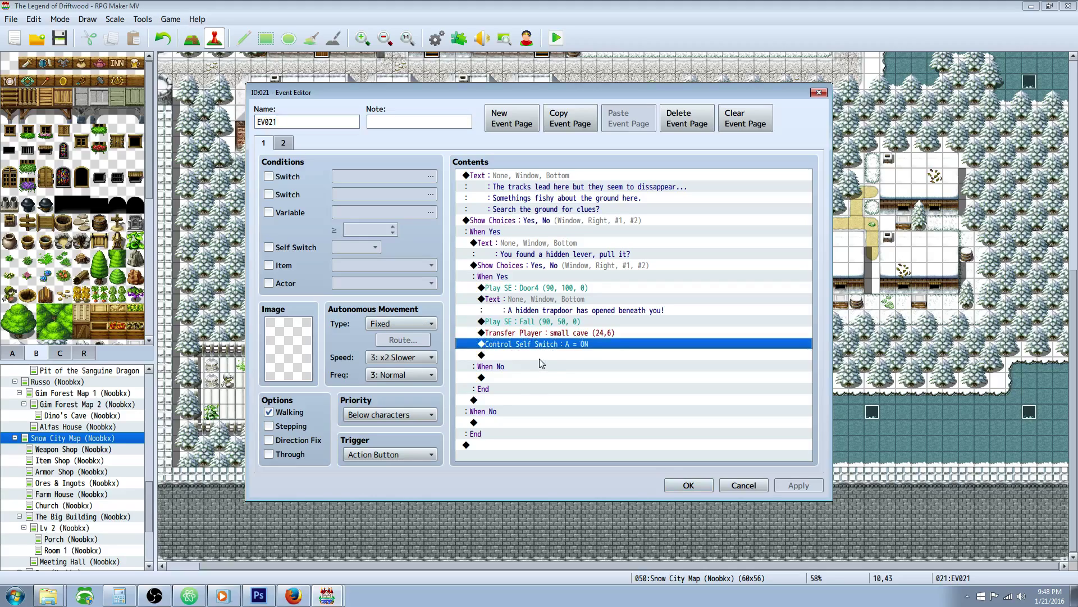
pyautogui.press('Delete')
pyautogui.rightClick(568, 348)
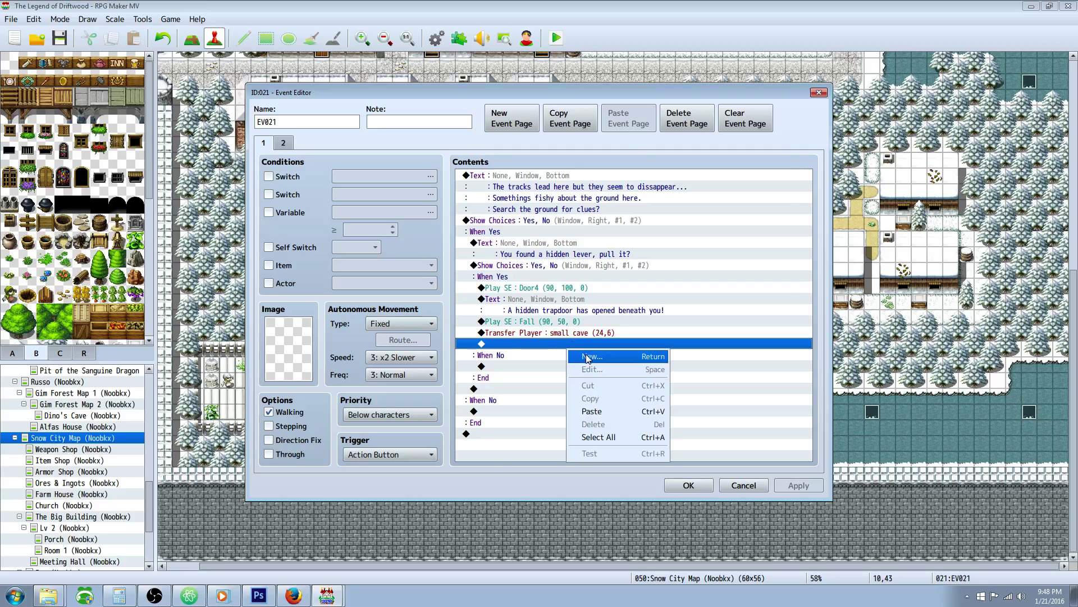
pyautogui.click(587, 356)
pyautogui.click(575, 275)
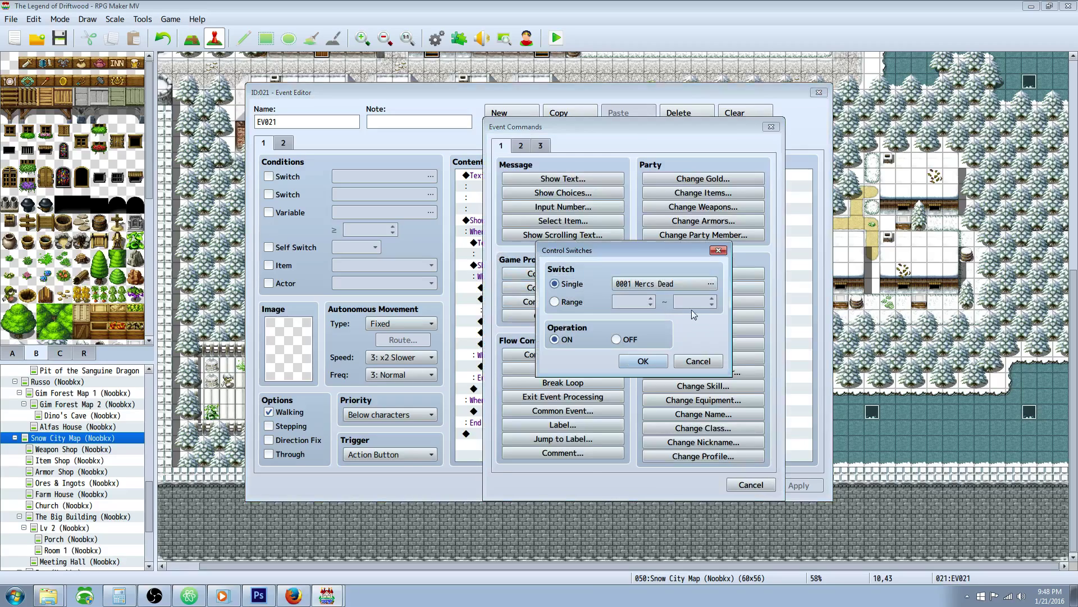
pyautogui.click(678, 285)
pyautogui.click(623, 448)
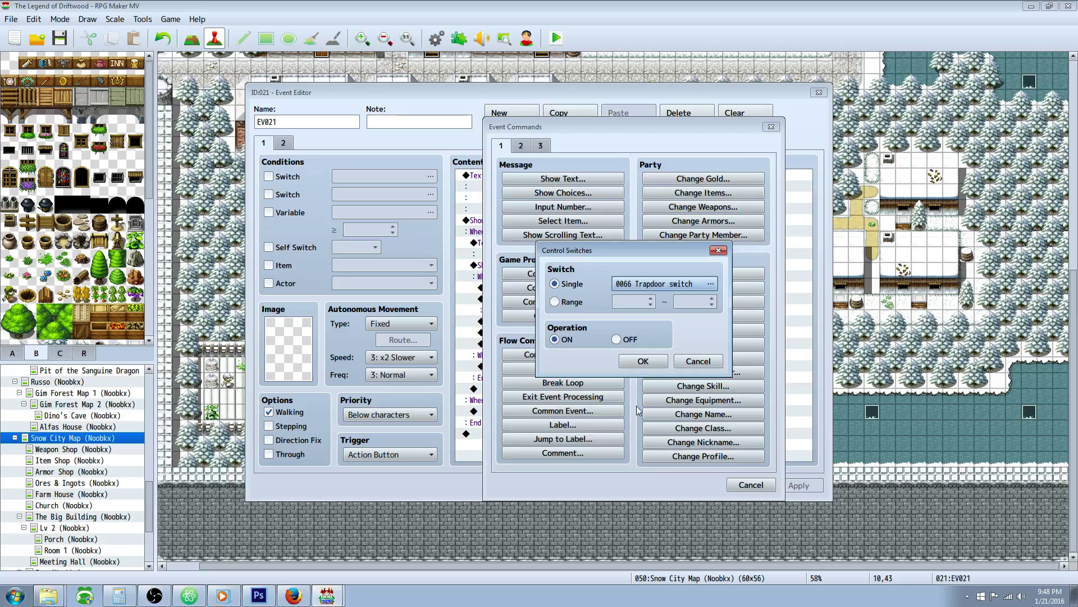
pyautogui.click(640, 366)
# On the trapdoor event's second page, replace the self switch condition with switch 0066 Trapdoor switch and save the event
pyautogui.click(284, 145)
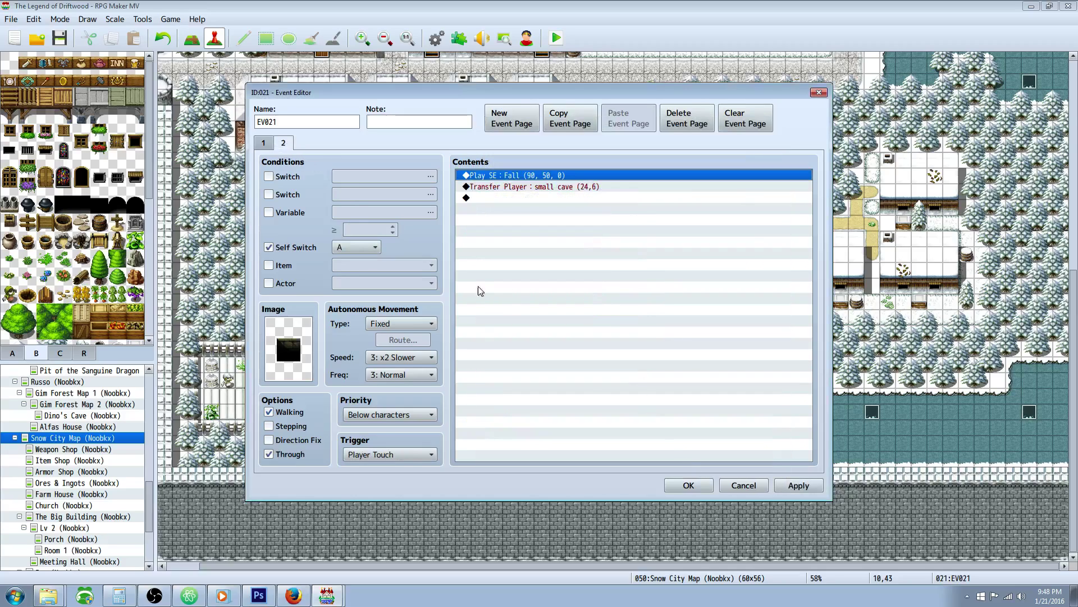
pyautogui.click(281, 248)
pyautogui.click(280, 175)
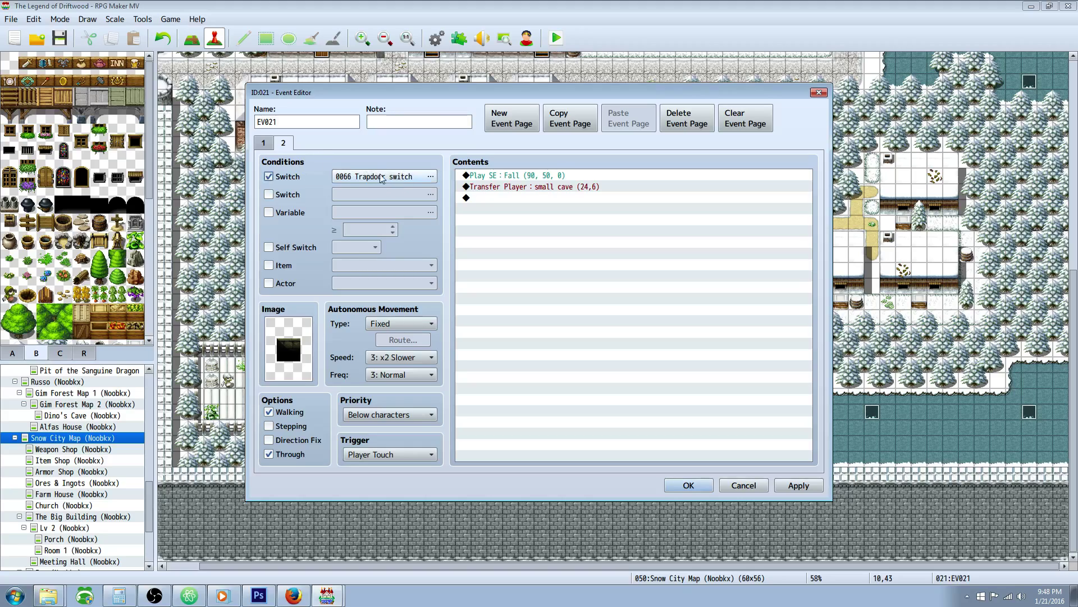
pyautogui.click(263, 143)
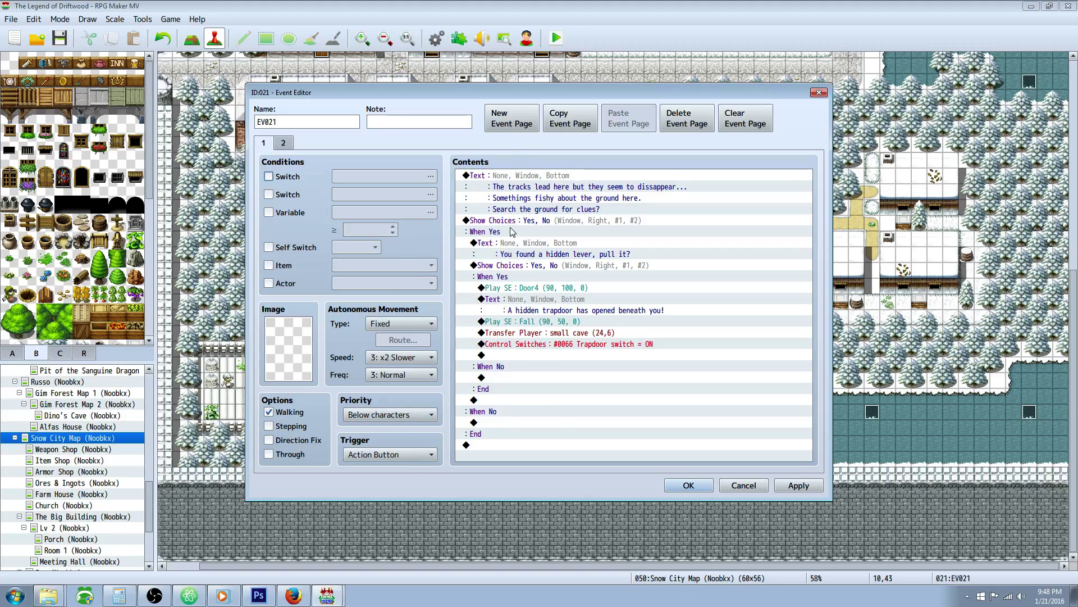
pyautogui.click(577, 346)
pyautogui.click(283, 143)
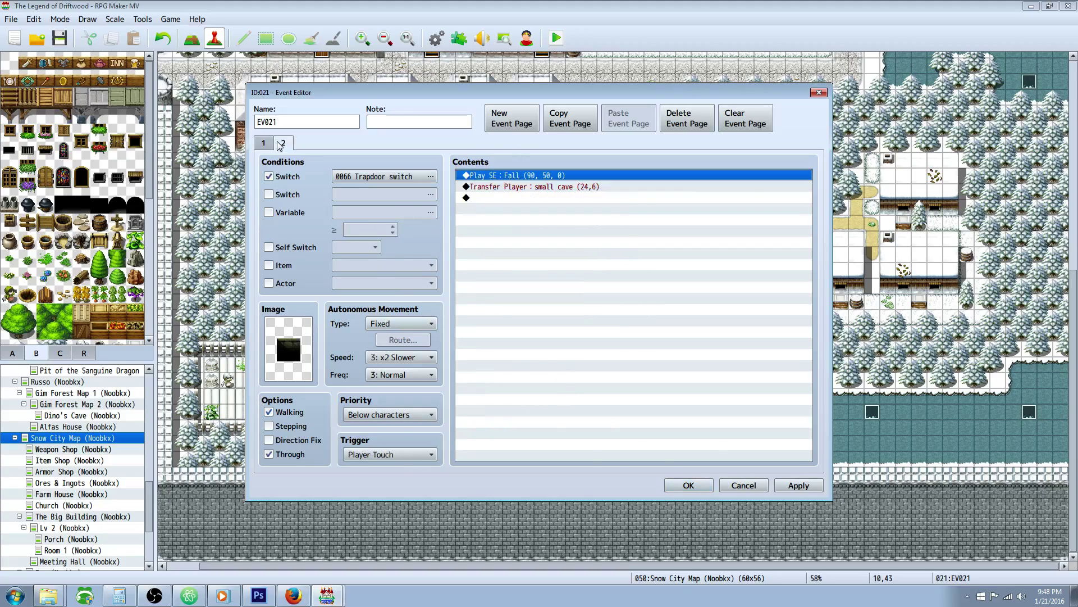
pyautogui.click(687, 485)
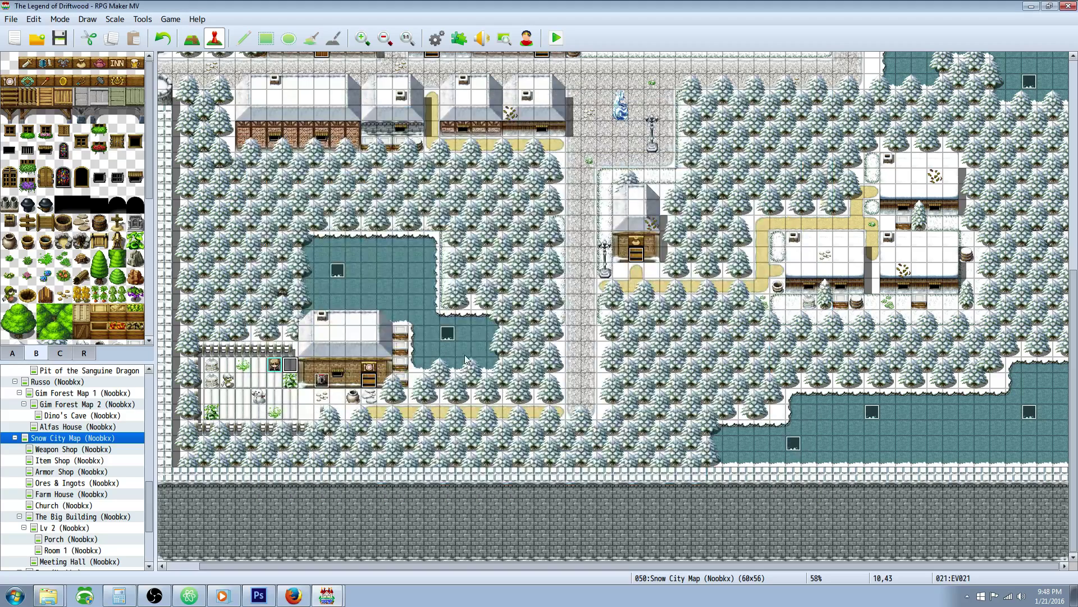
# Open lever event EV022 on the house wall and inspect its image in the !Switch2 sheet
pyautogui.rightClick(320, 379)
pyautogui.press('Escape')
pyautogui.doubleClick(368, 397)
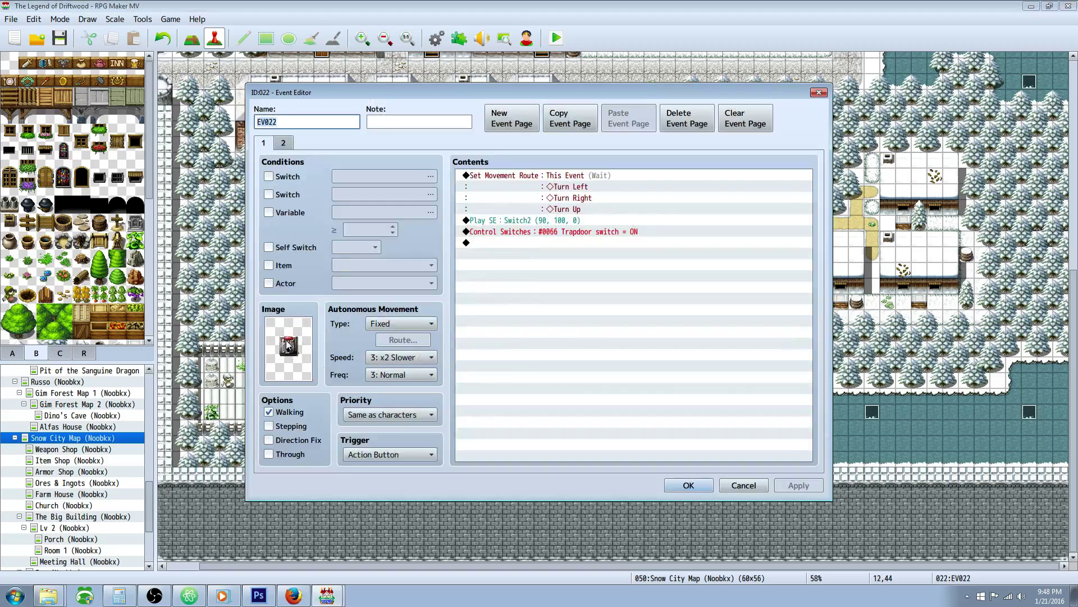
pyautogui.doubleClick(289, 345)
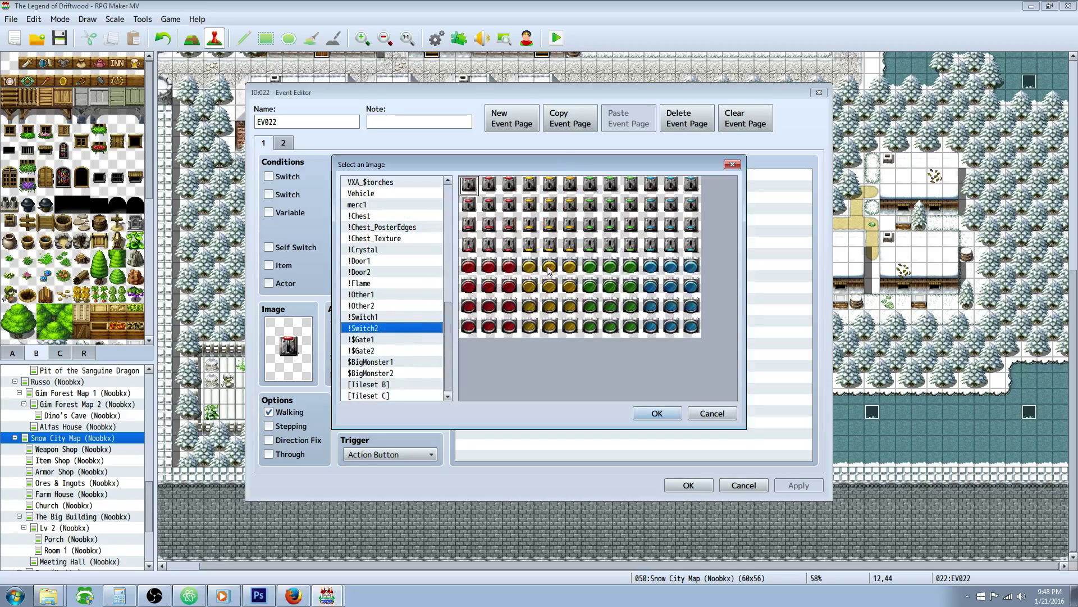
pyautogui.click(674, 410)
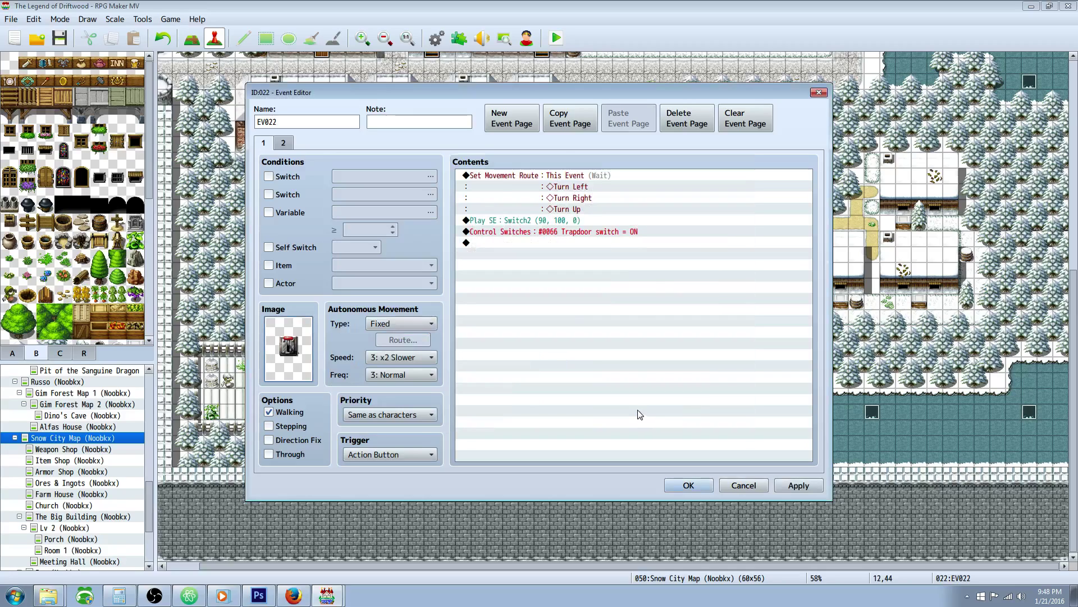
# Review the lever event's movement route, its turn commands and the list of events it can target
pyautogui.click(515, 175)
pyautogui.rightClick(520, 177)
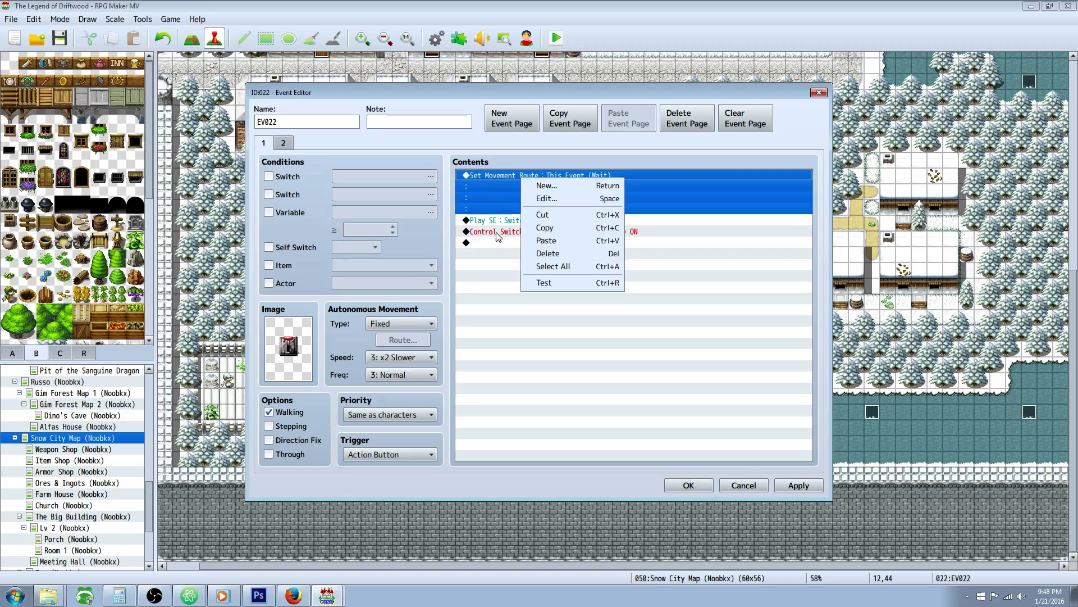
pyautogui.click(539, 199)
pyautogui.click(407, 228)
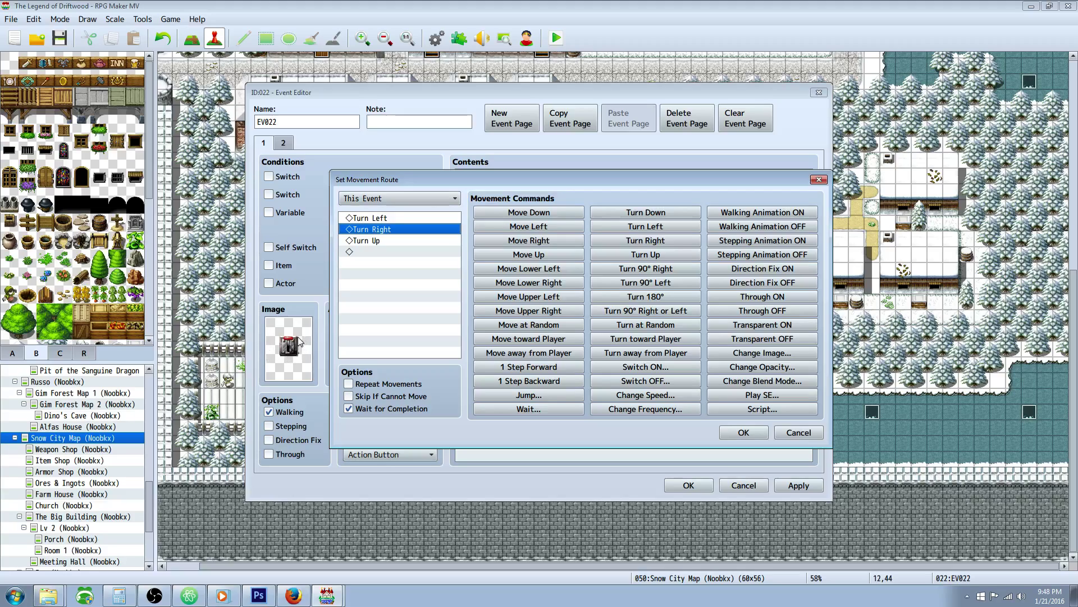
pyautogui.click(400, 199)
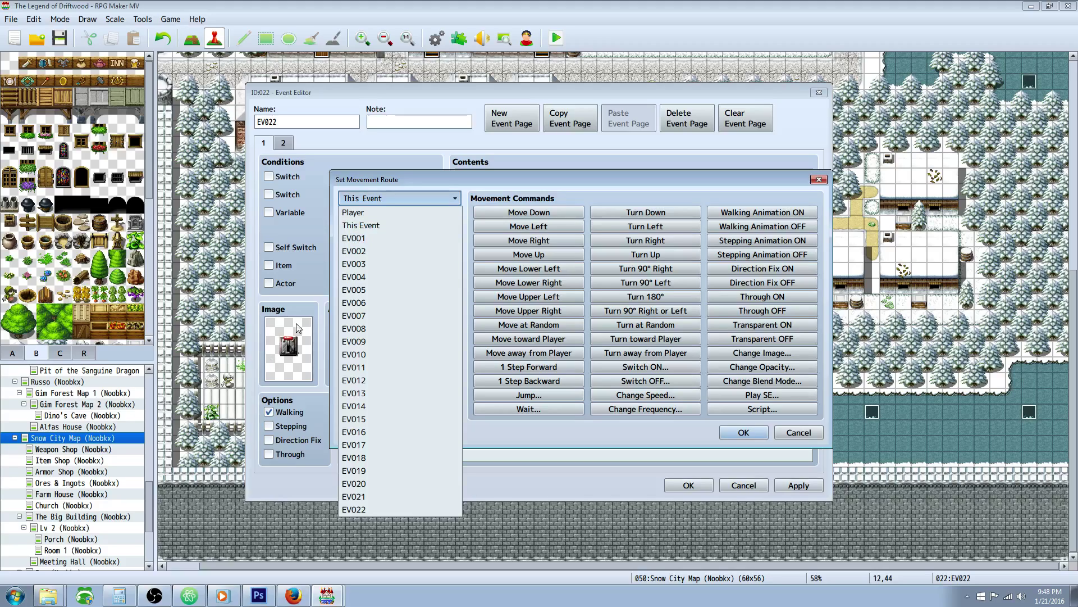
pyautogui.click(381, 229)
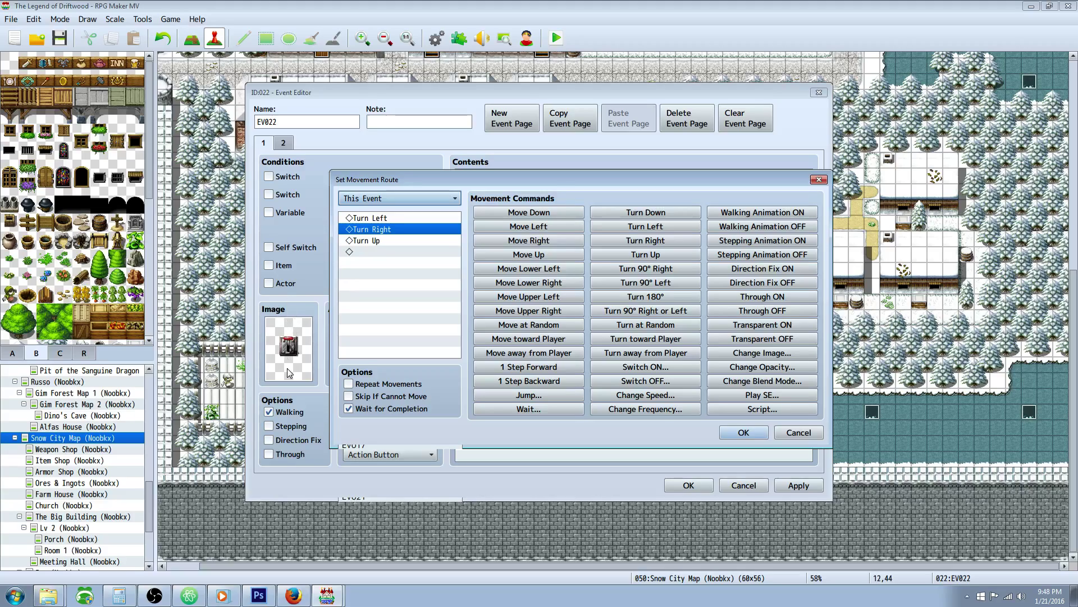
pyautogui.click(744, 432)
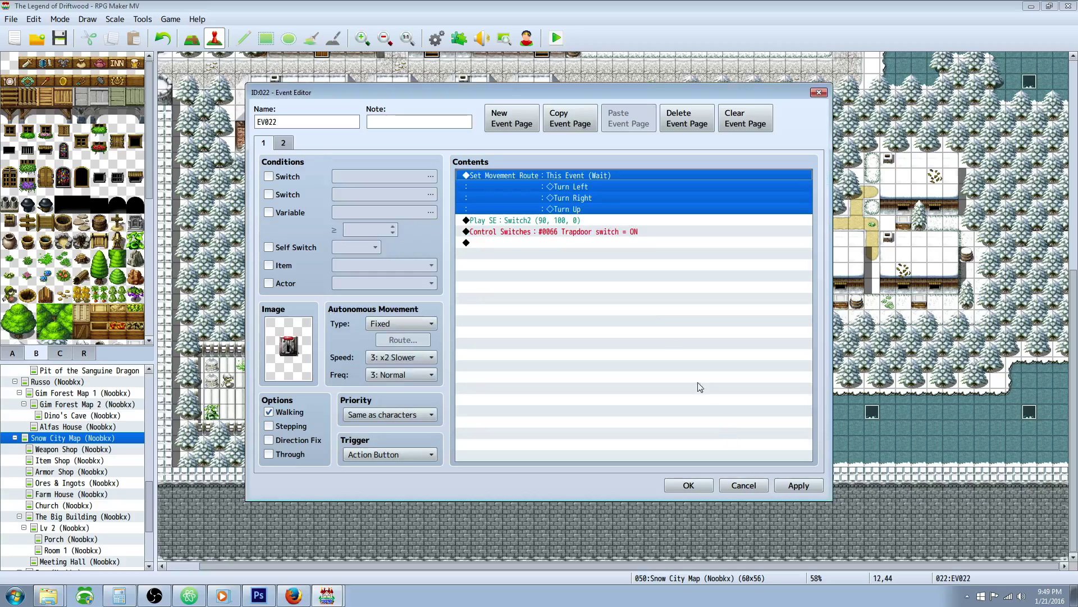
# Set the lever event's sound effect to Switch3 and select the Control Switches command below it
pyautogui.click(554, 222)
pyautogui.rightClick(529, 220)
pyautogui.click(554, 238)
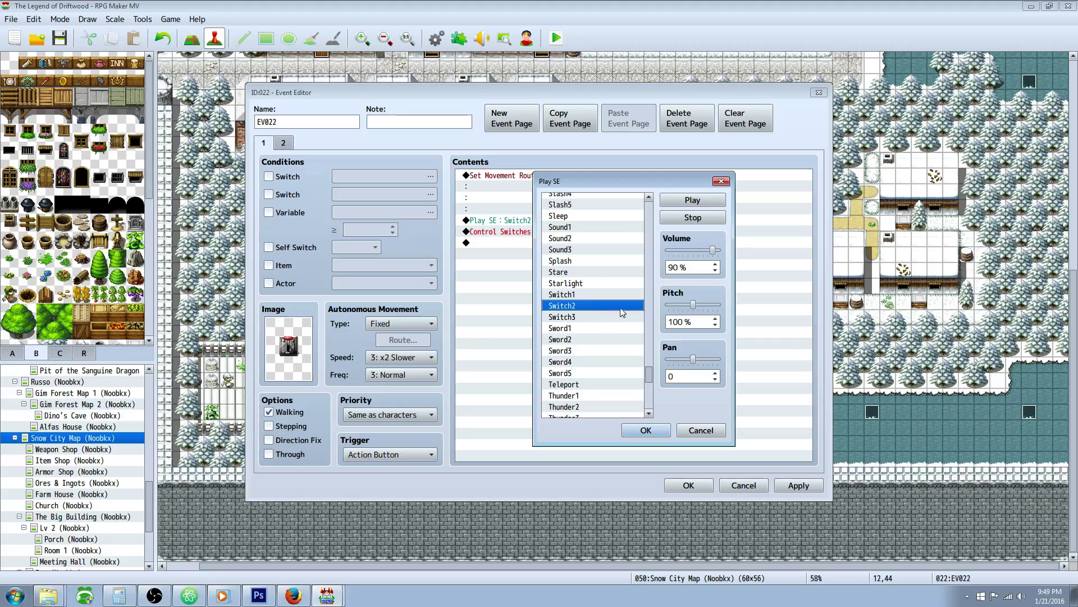
pyautogui.click(590, 318)
pyautogui.click(645, 430)
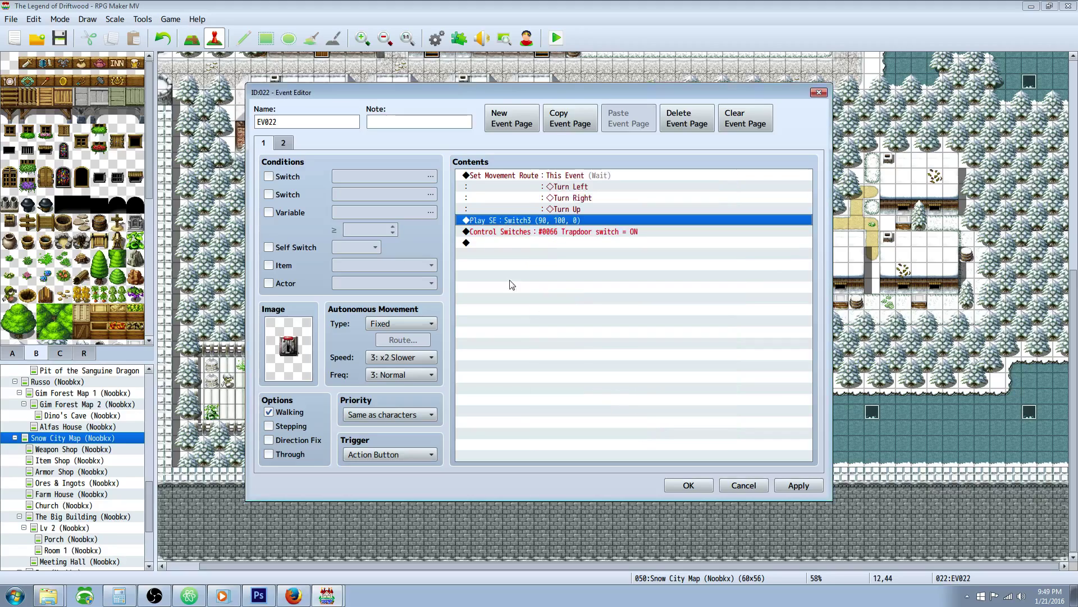
pyautogui.click(528, 232)
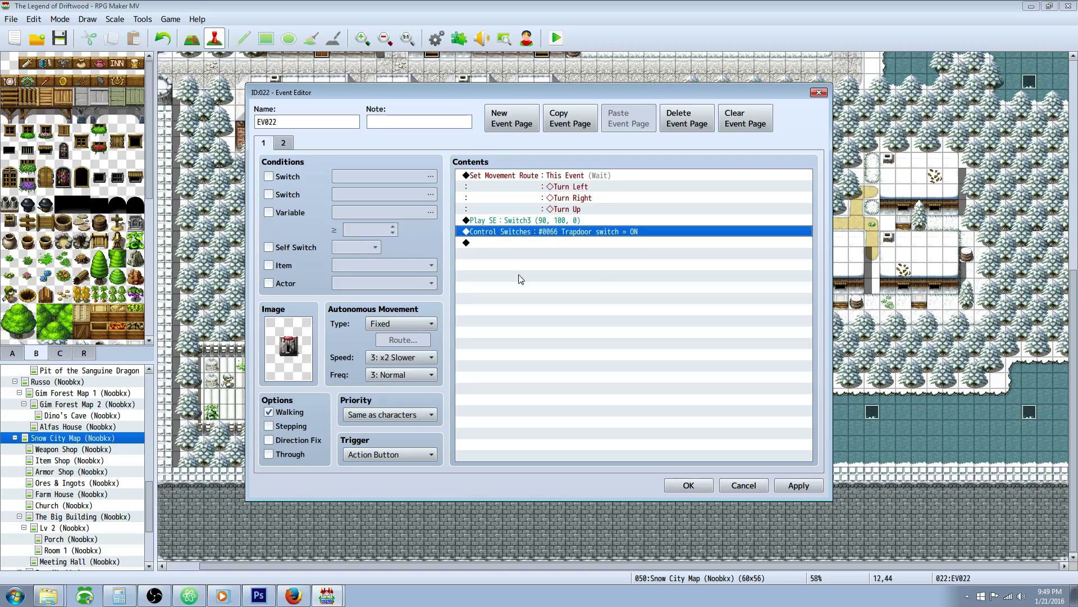
# Look up Control Switches among the available event commands without adding another one, and save lever event EV022
pyautogui.click(514, 243)
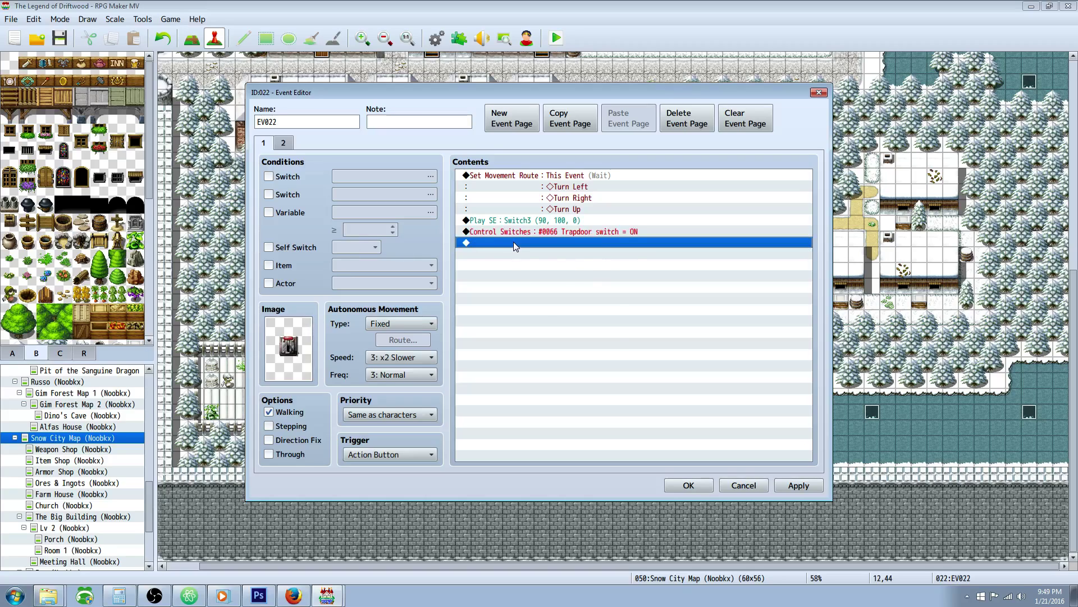
pyautogui.rightClick(514, 243)
pyautogui.click(538, 253)
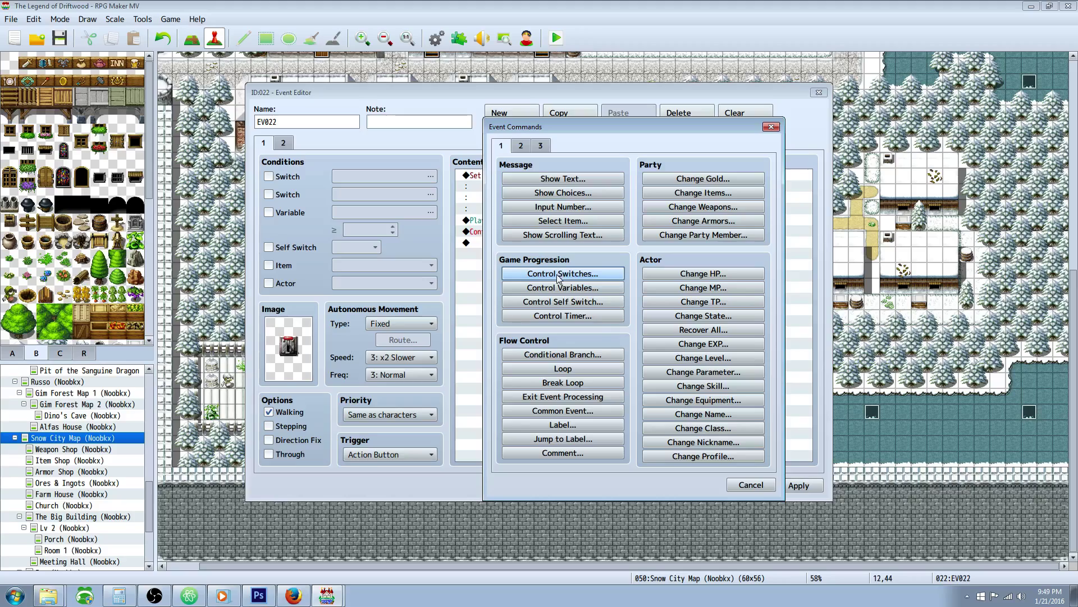
pyautogui.click(751, 484)
pyautogui.click(595, 232)
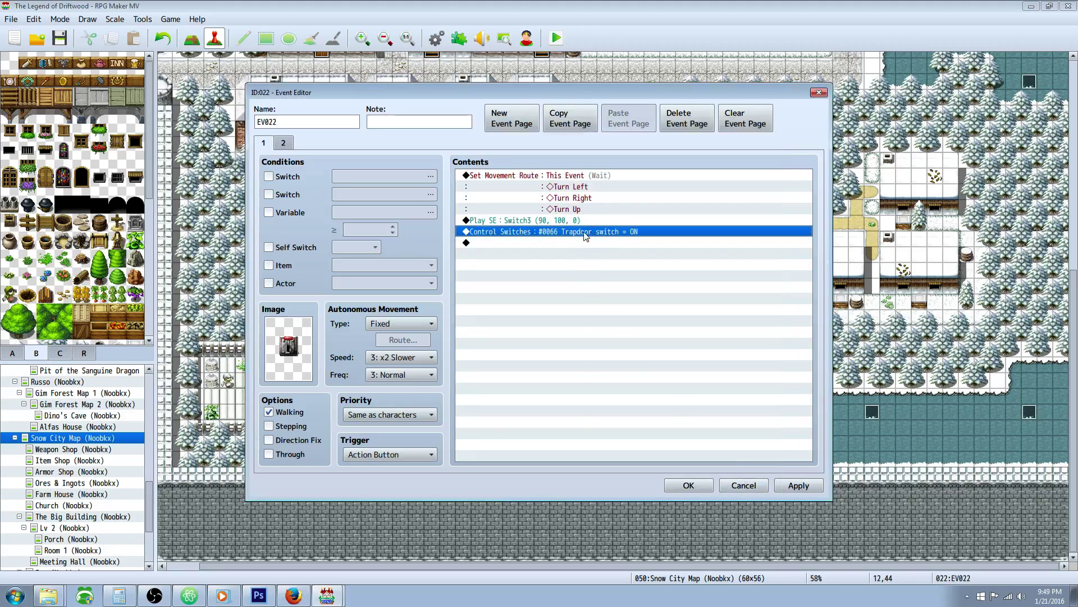
pyautogui.click(688, 485)
# Review both pages of trapdoor event EV021, checking the switch condition, the dialogue and choices, the Fall sound and the player transfer
pyautogui.rightClick(295, 367)
pyautogui.click(295, 335)
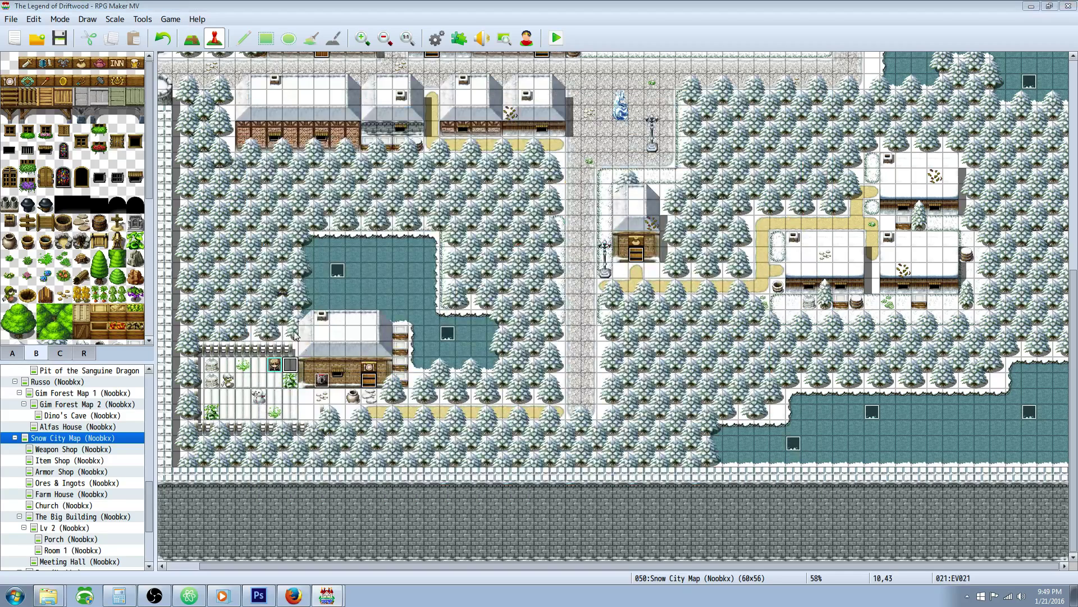
pyautogui.click(283, 143)
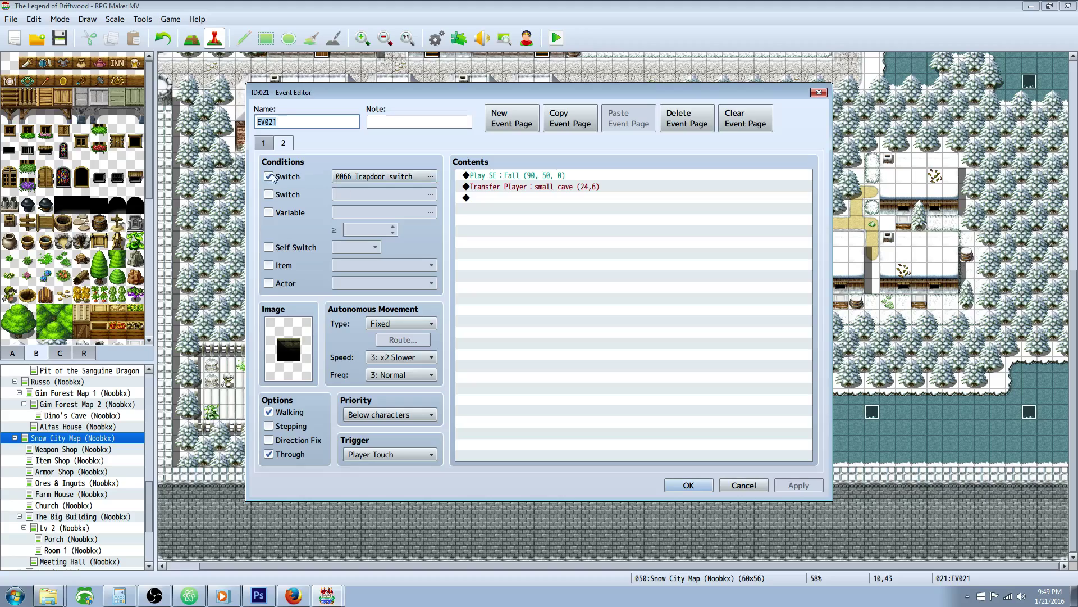
pyautogui.click(264, 142)
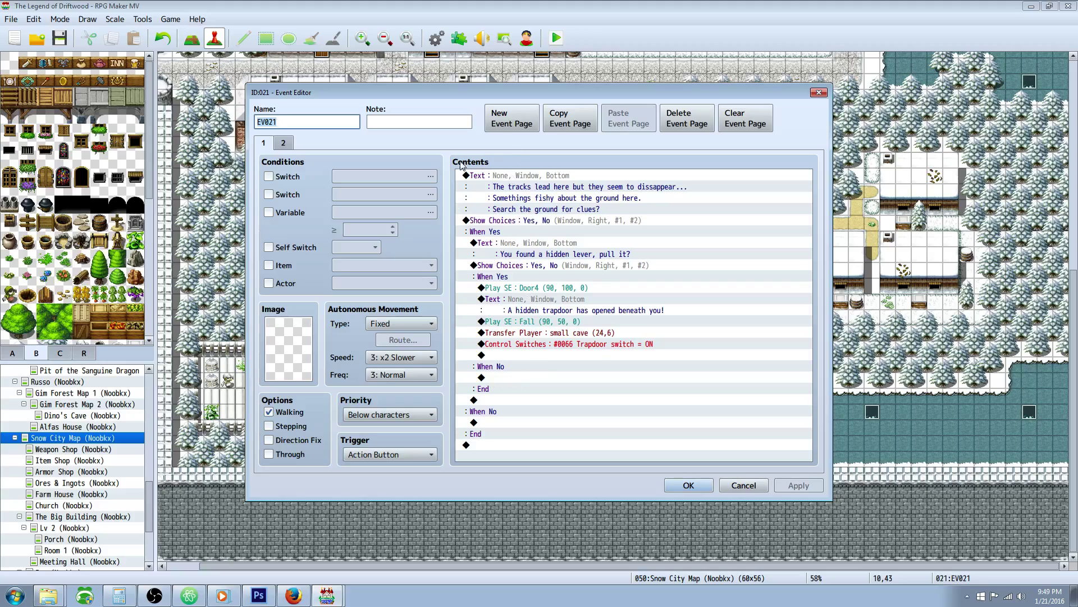
pyautogui.click(283, 144)
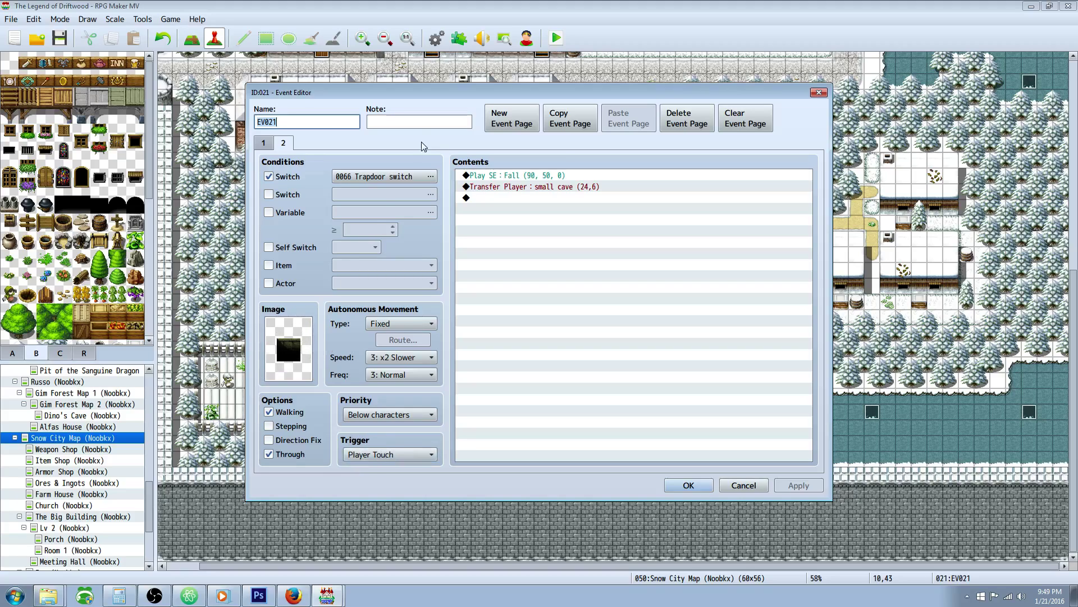
pyautogui.click(507, 175)
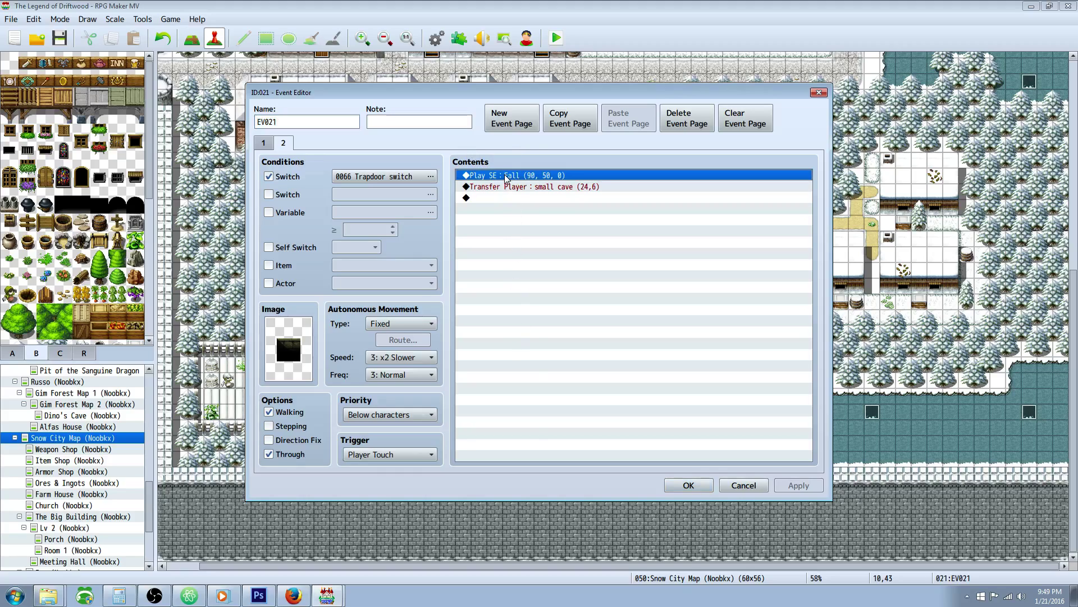
pyautogui.click(523, 187)
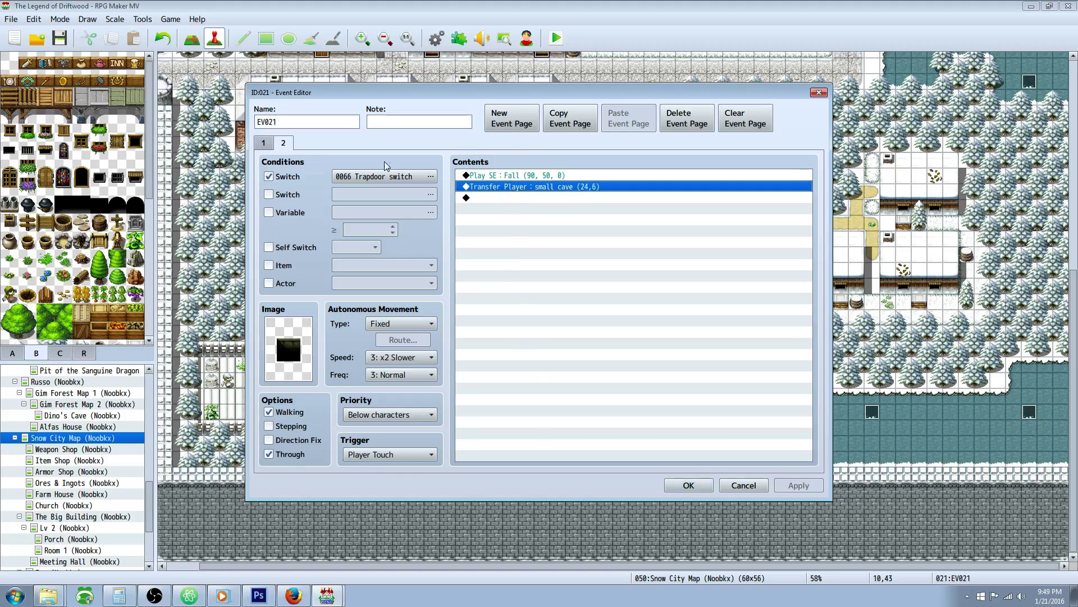
pyautogui.click(687, 484)
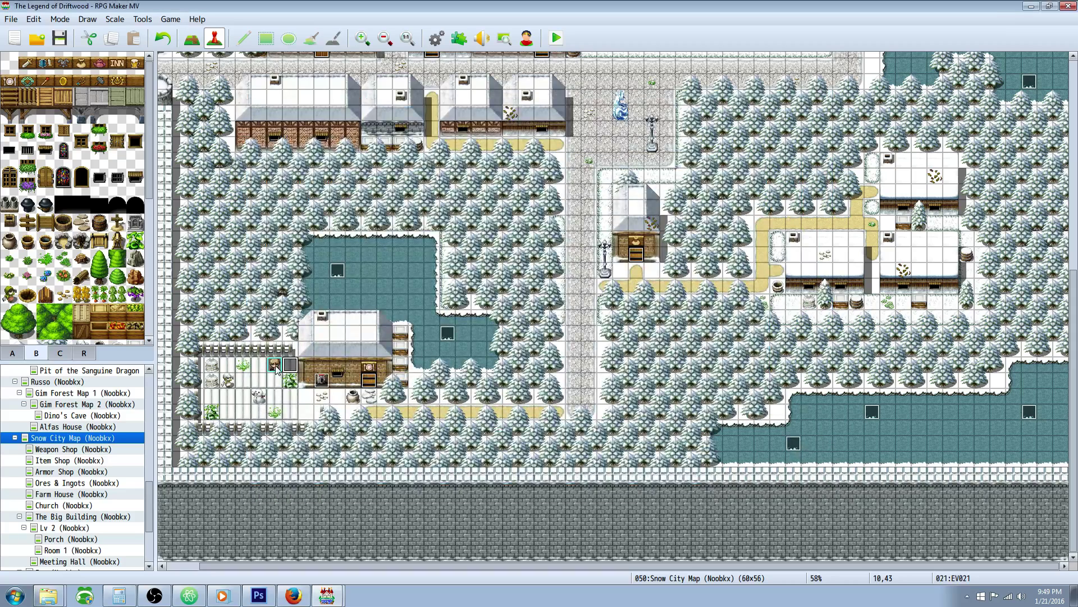
# Move the player's starting position to tile 12,45 in front of the lever and launch a playtest in a maximized window
pyautogui.click(275, 367)
pyautogui.moveTo(305, 382); pyautogui.dragTo(321, 396)
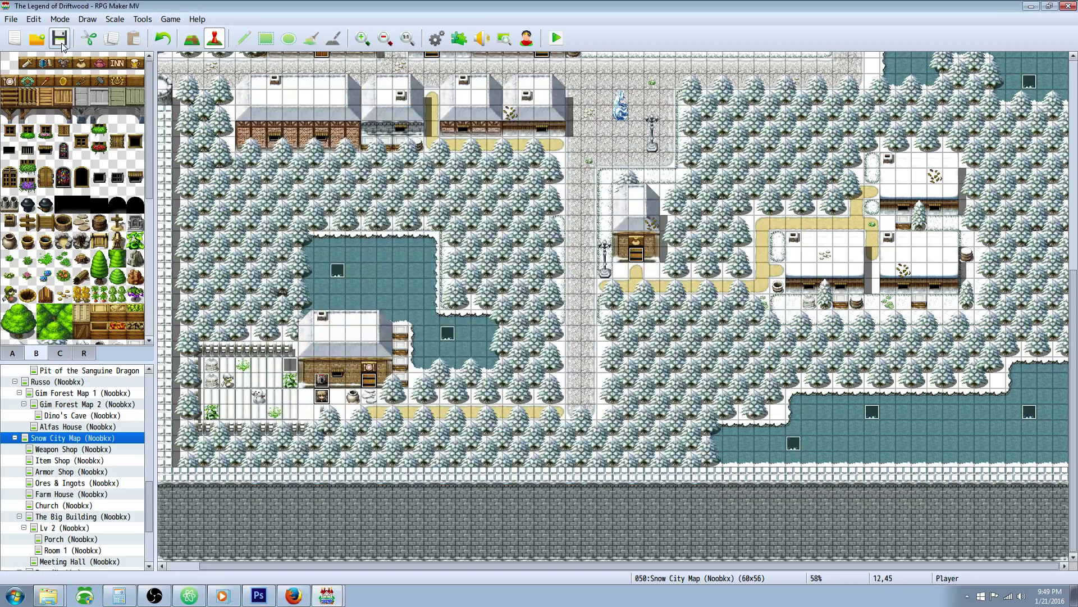
pyautogui.click(557, 39)
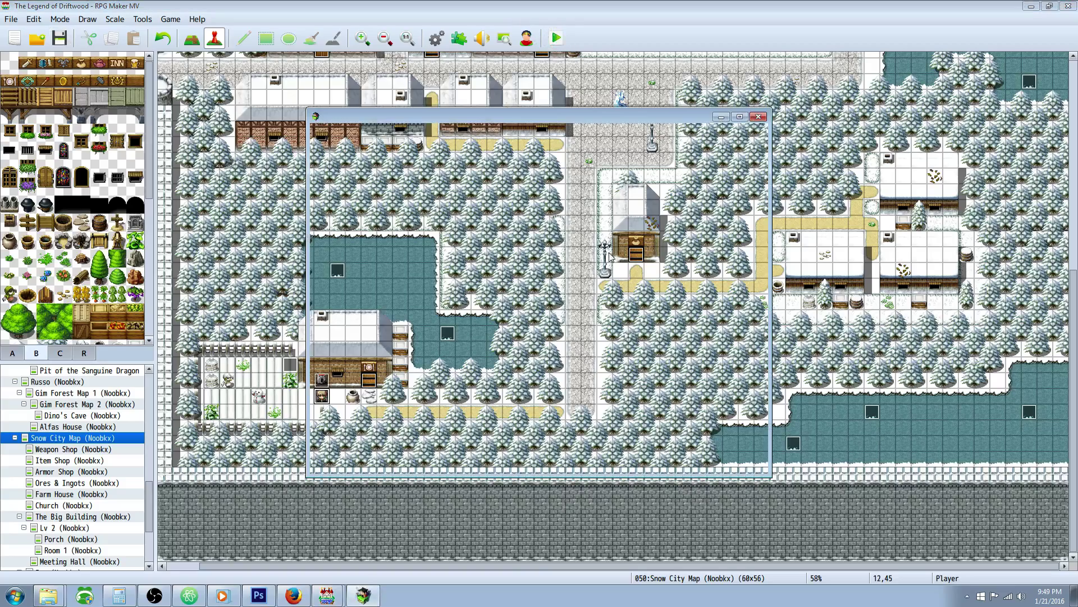
pyautogui.click(870, 90)
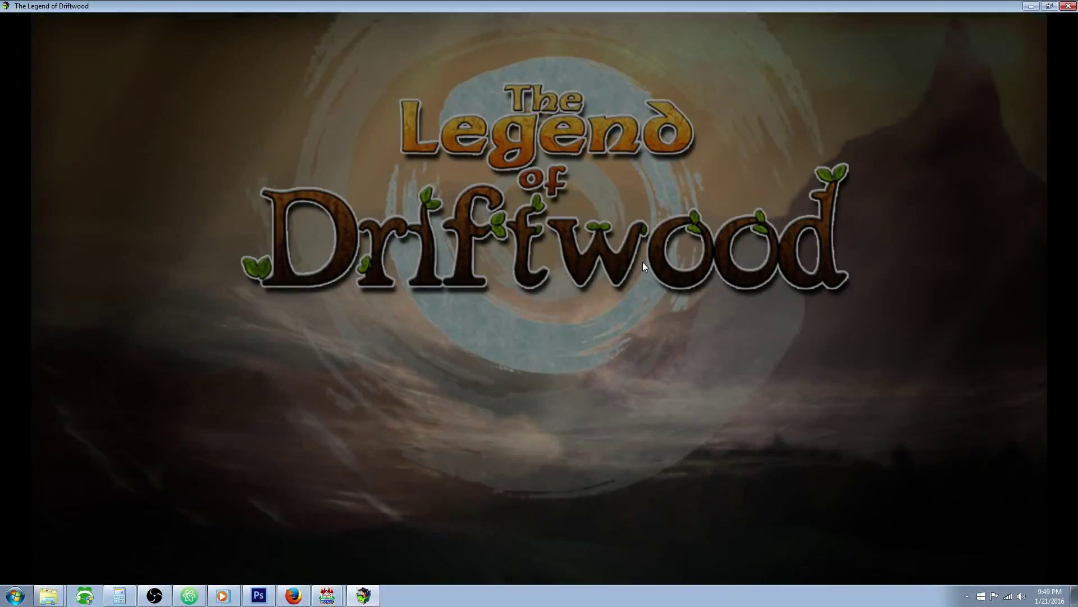